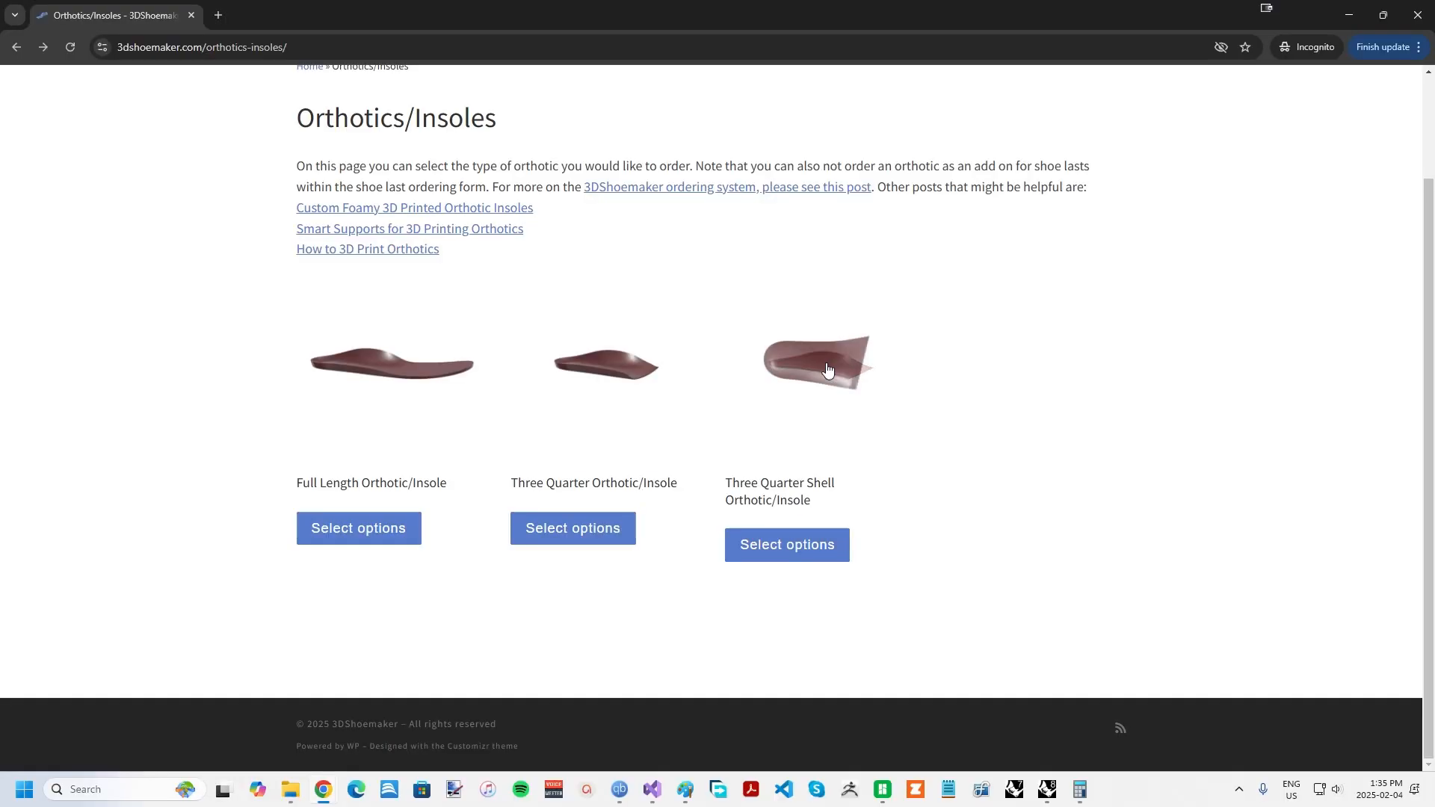
Open the Three Quarter Shell Orthotic/Insole product and enable Footbed Customization.
left_click(883, 359)
scroll(815, 362, "down", 5)
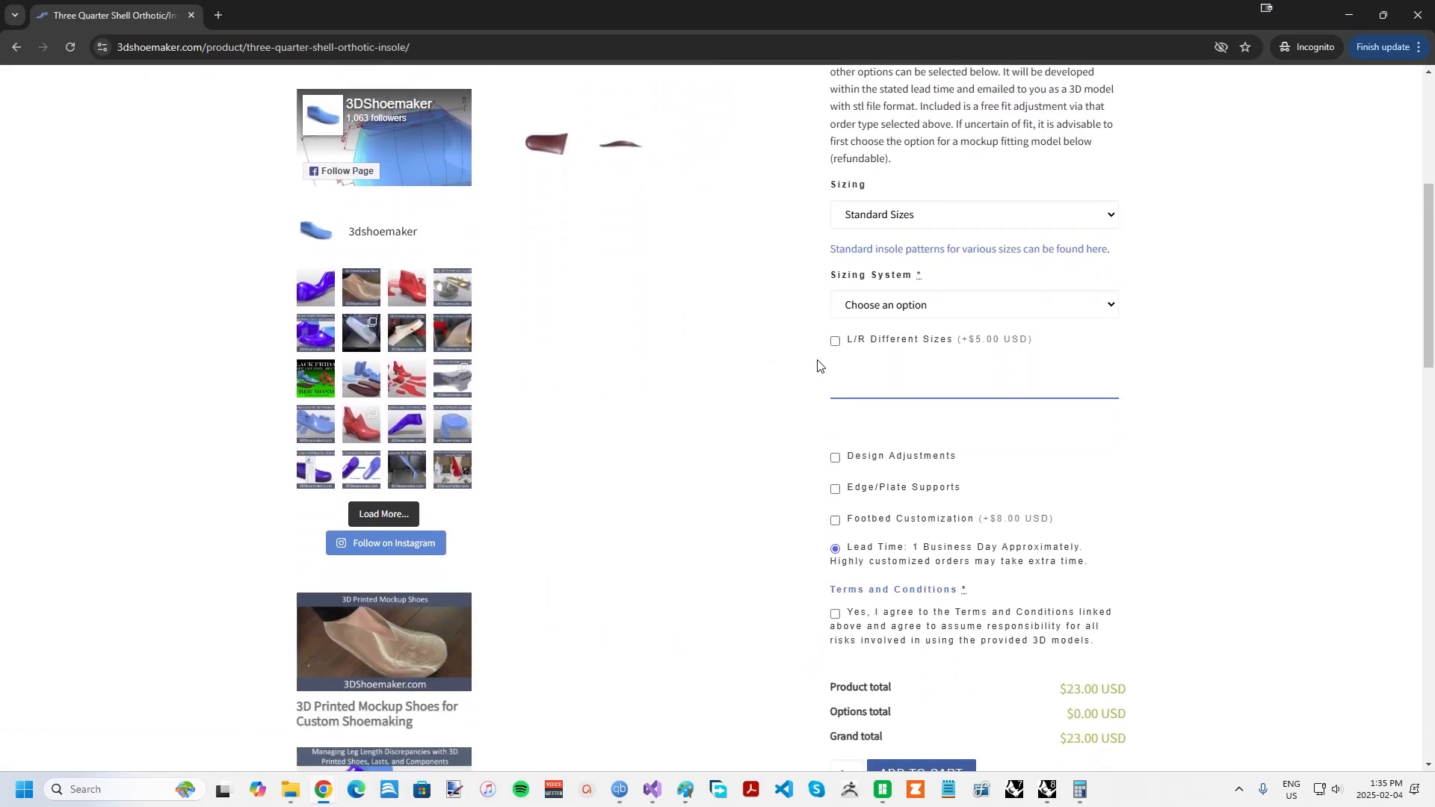
left_click(868, 480)
scroll(796, 471, "down", 1)
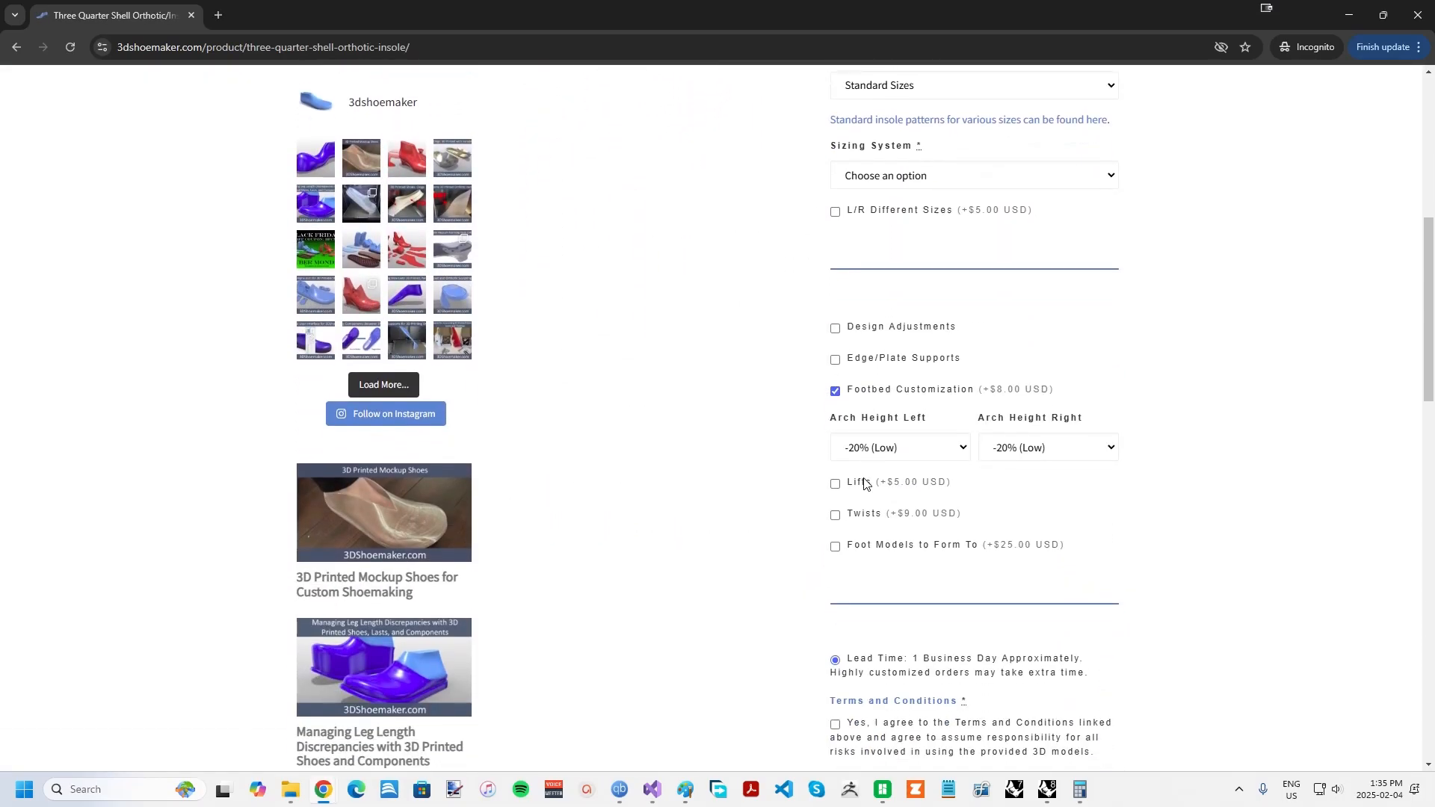
Enable Twists for the shell orthotic and browse the Forefoot Twist Left angle options.
left_click(856, 516)
scroll(627, 487, "down", 1)
left_click(897, 482)
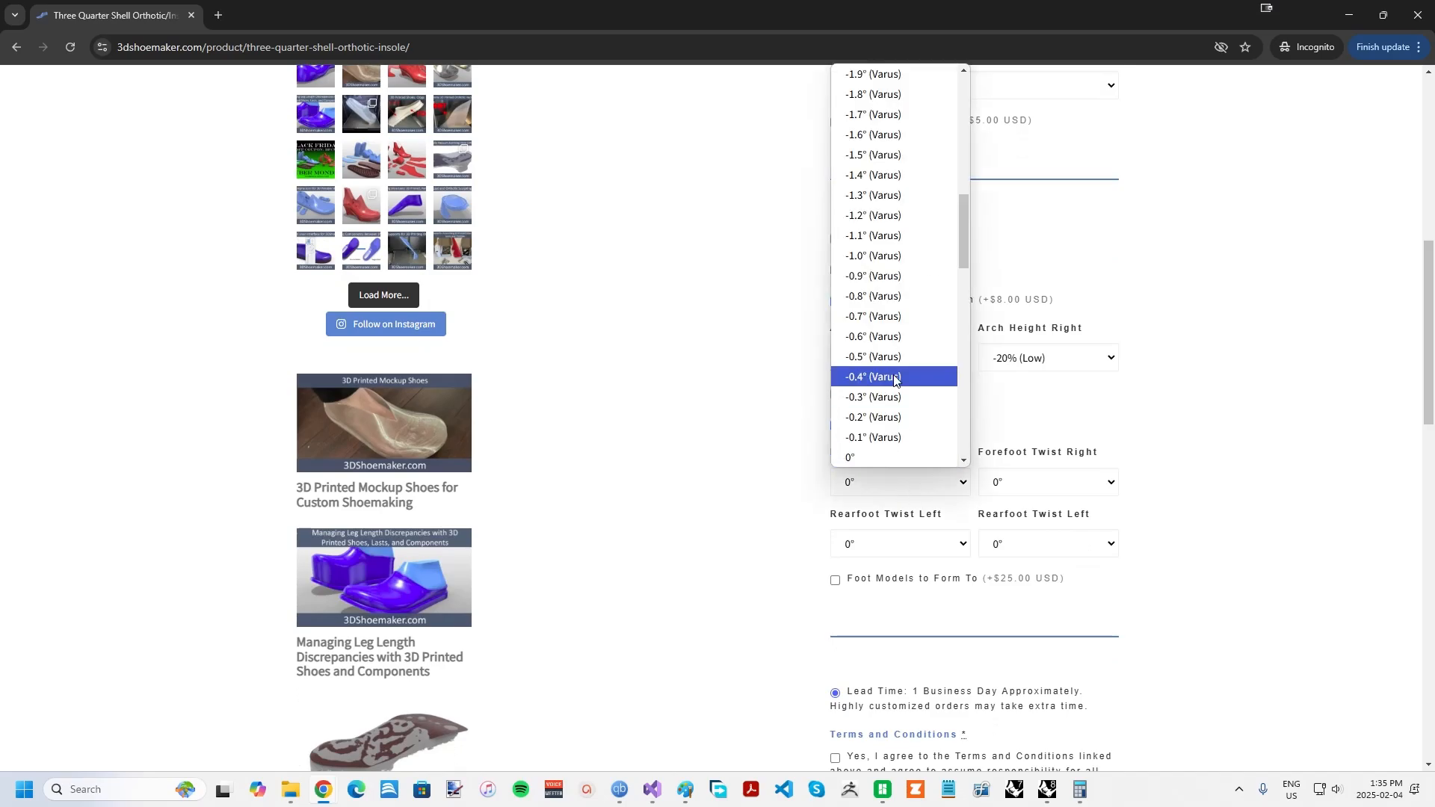
scroll(919, 374, "down", 1)
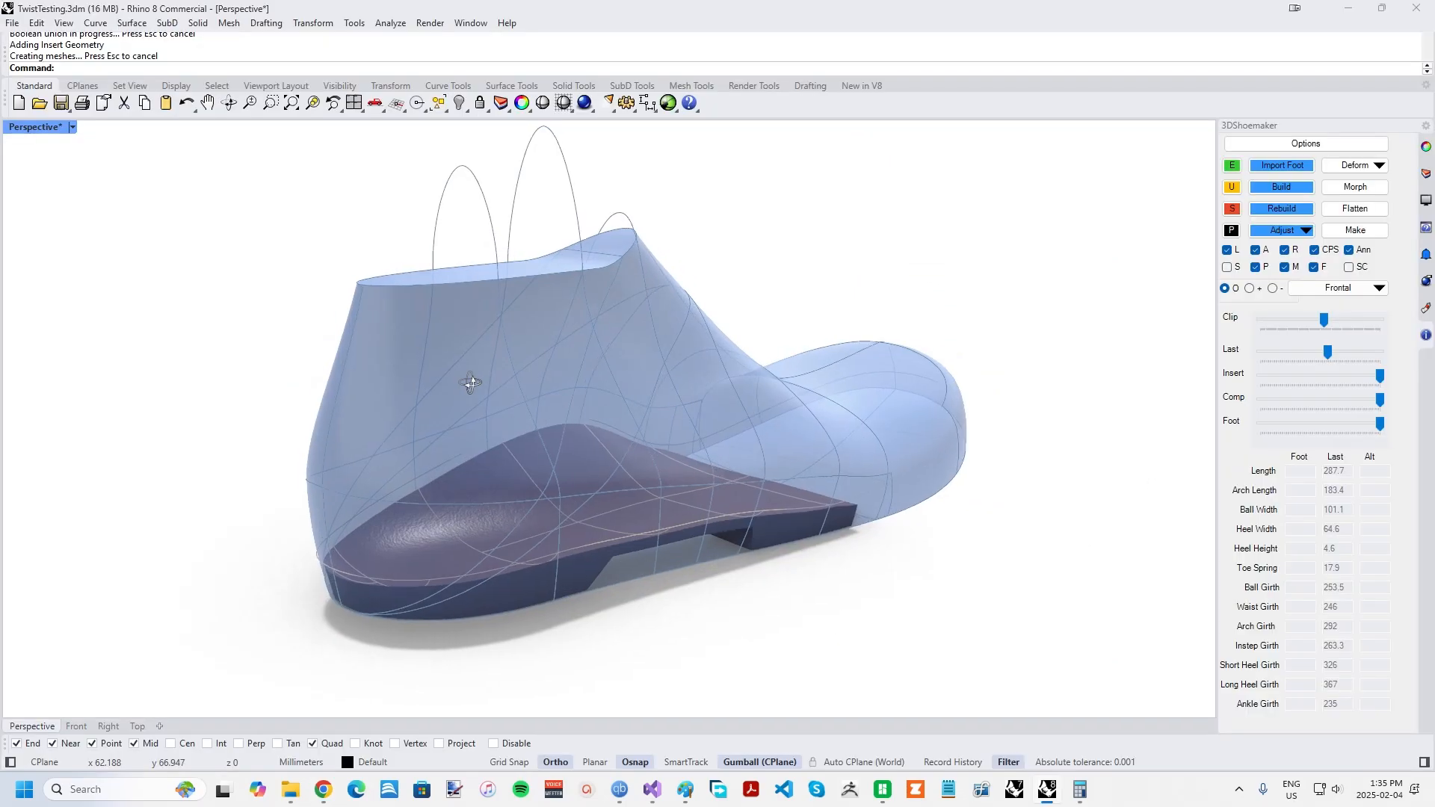
Switch to Rhino and make the shoe last more transparent, examining the insole inside it from several sides.
right_click_drag(509, 381, 909, 362)
scroll(481, 528, "up", 3)
right_click_drag(481, 528, 424, 531)
left_click_drag(1306, 349, 1293, 357)
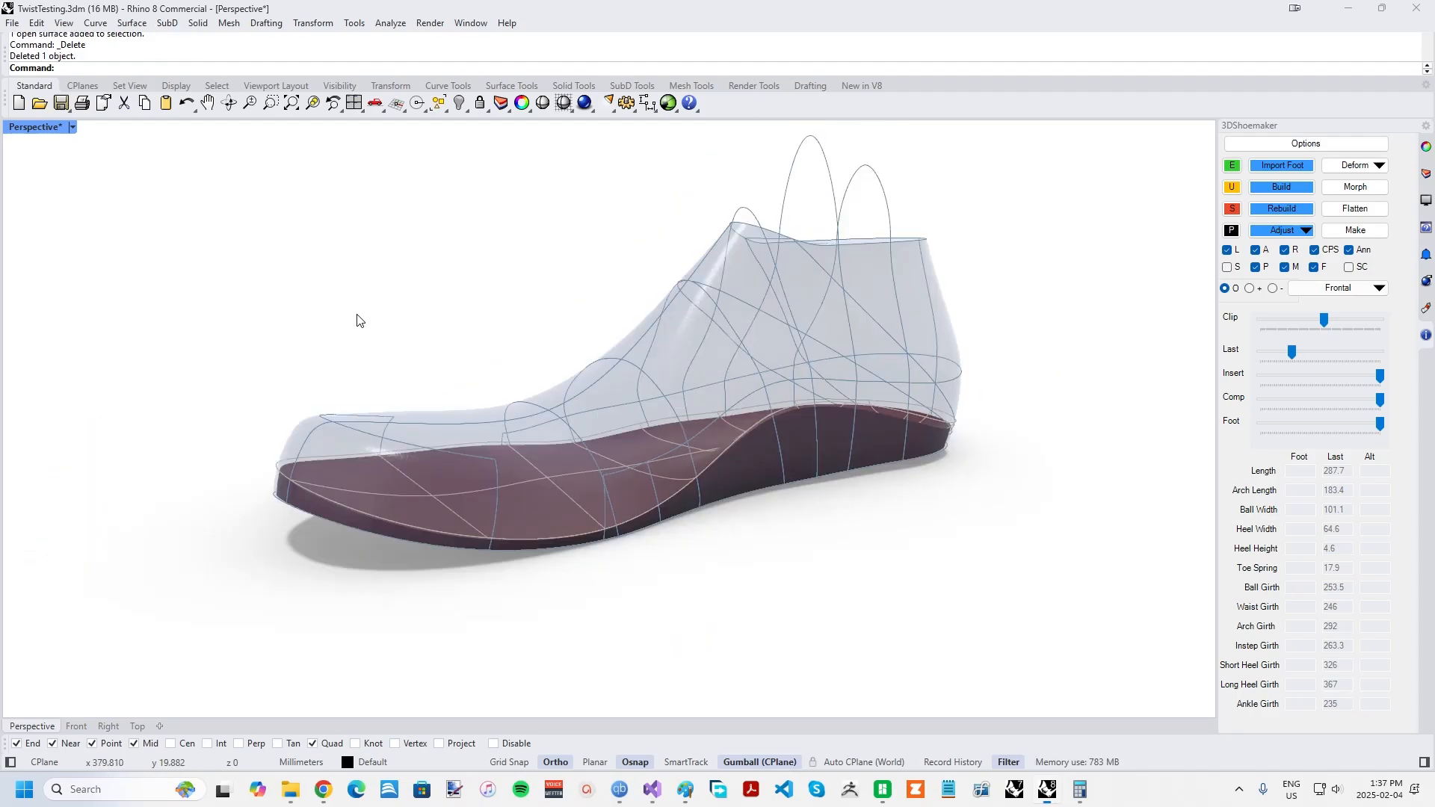
right_click_drag(358, 317, 305, 292)
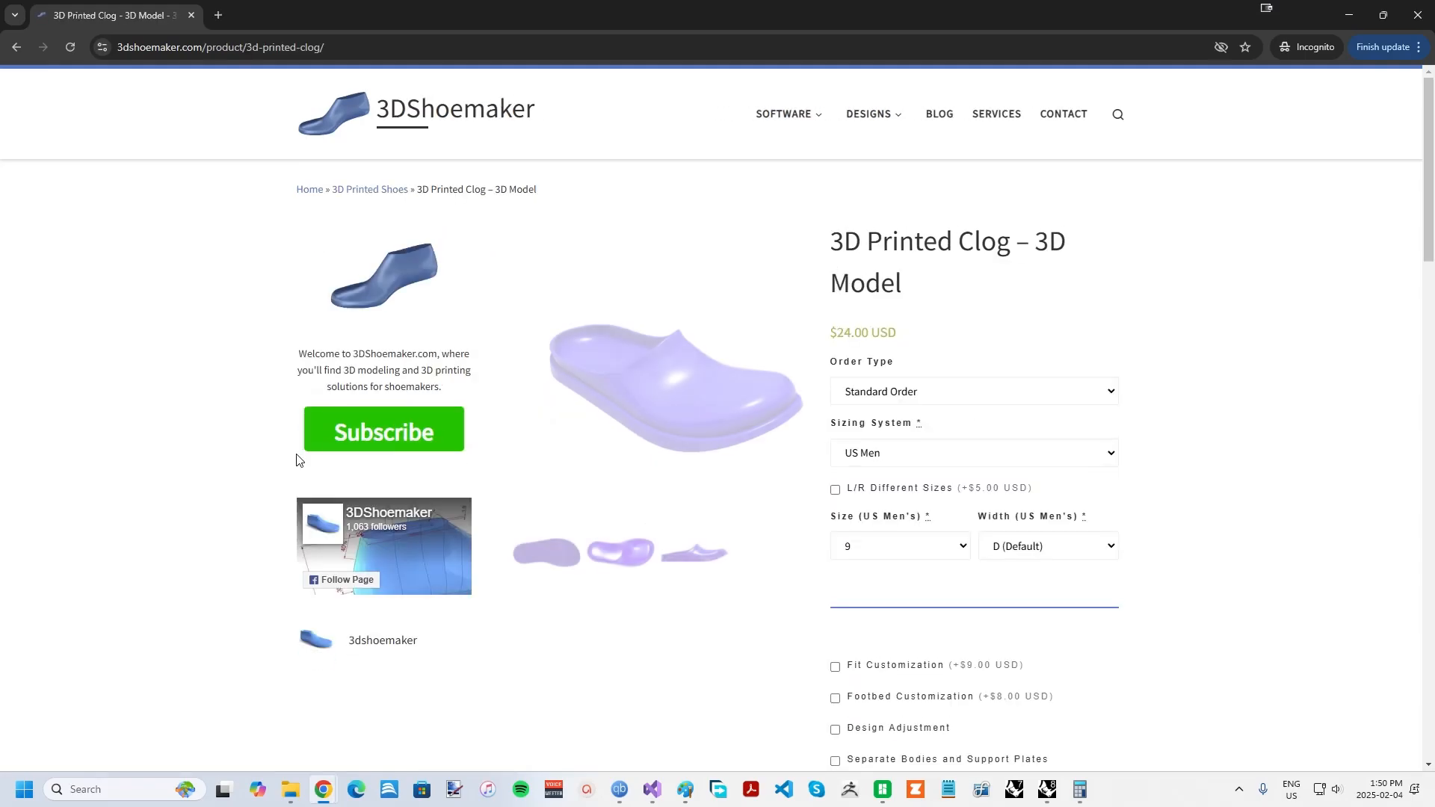
Enable Footbed Customization and Twists for the 3D Printed Clog and browse the varus and valgus Forefoot Twist Left options.
scroll(913, 554, "down", 4)
left_click(887, 434)
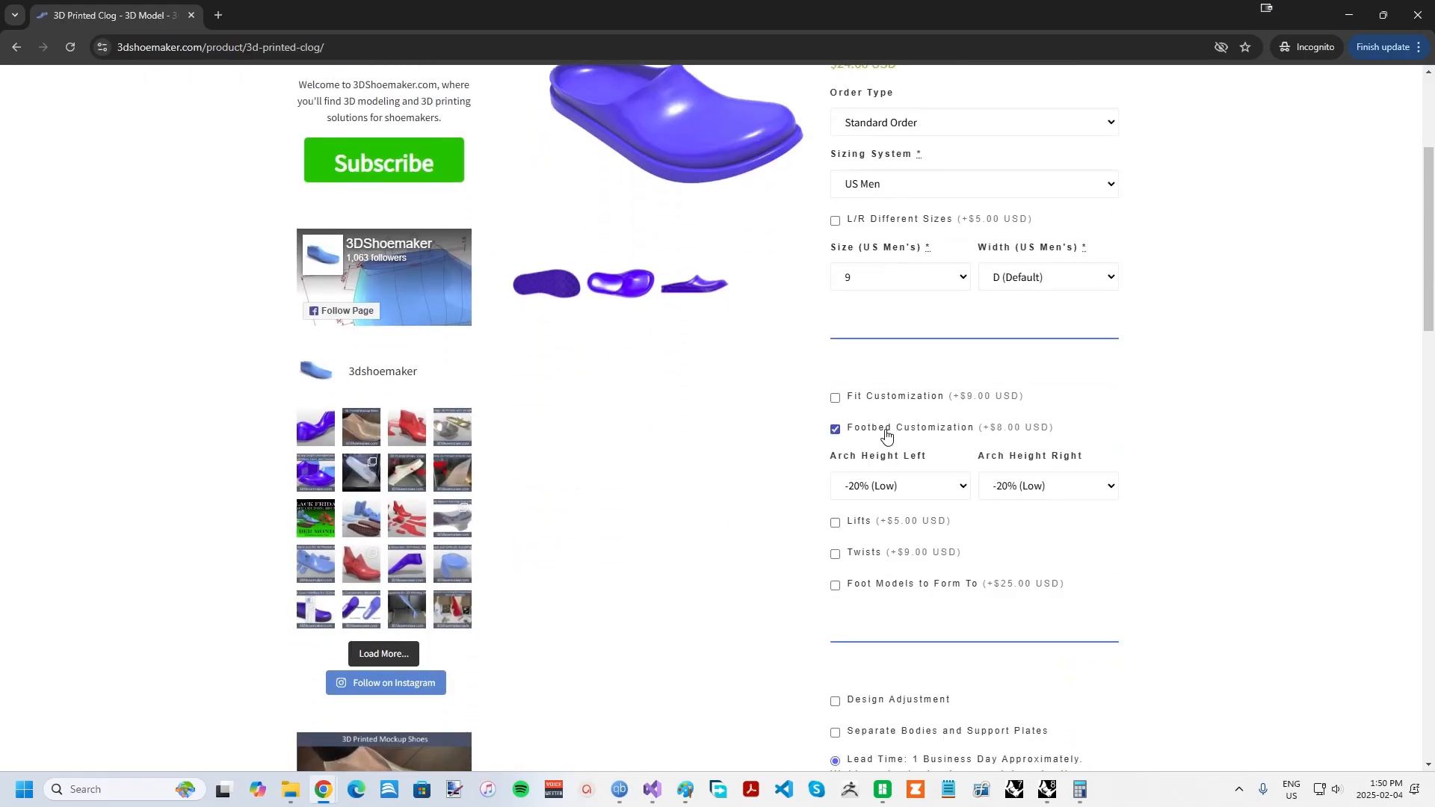
left_click(905, 611)
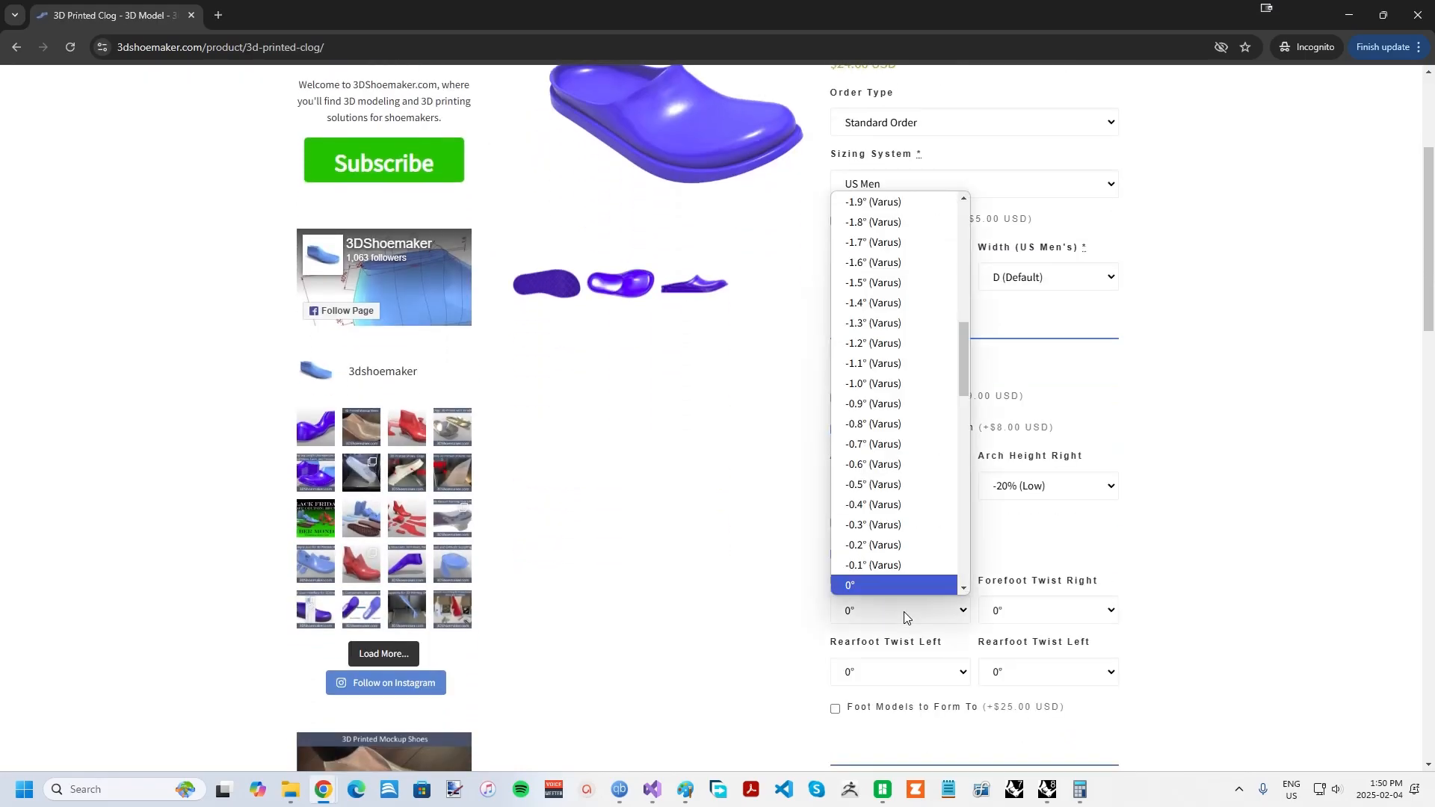
scroll(882, 449, "down", 6)
scroll(890, 442, "up", 5)
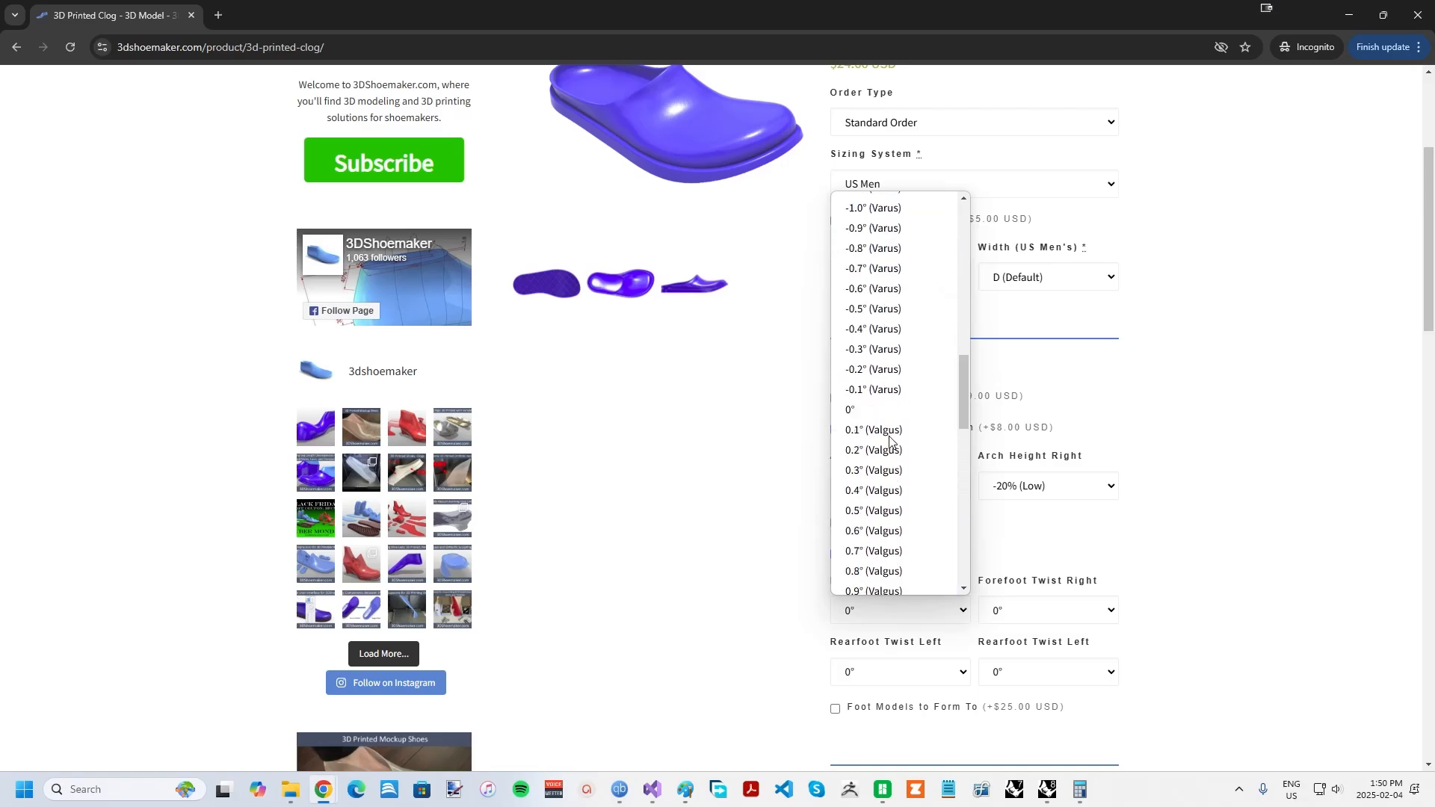
left_click(1200, 511)
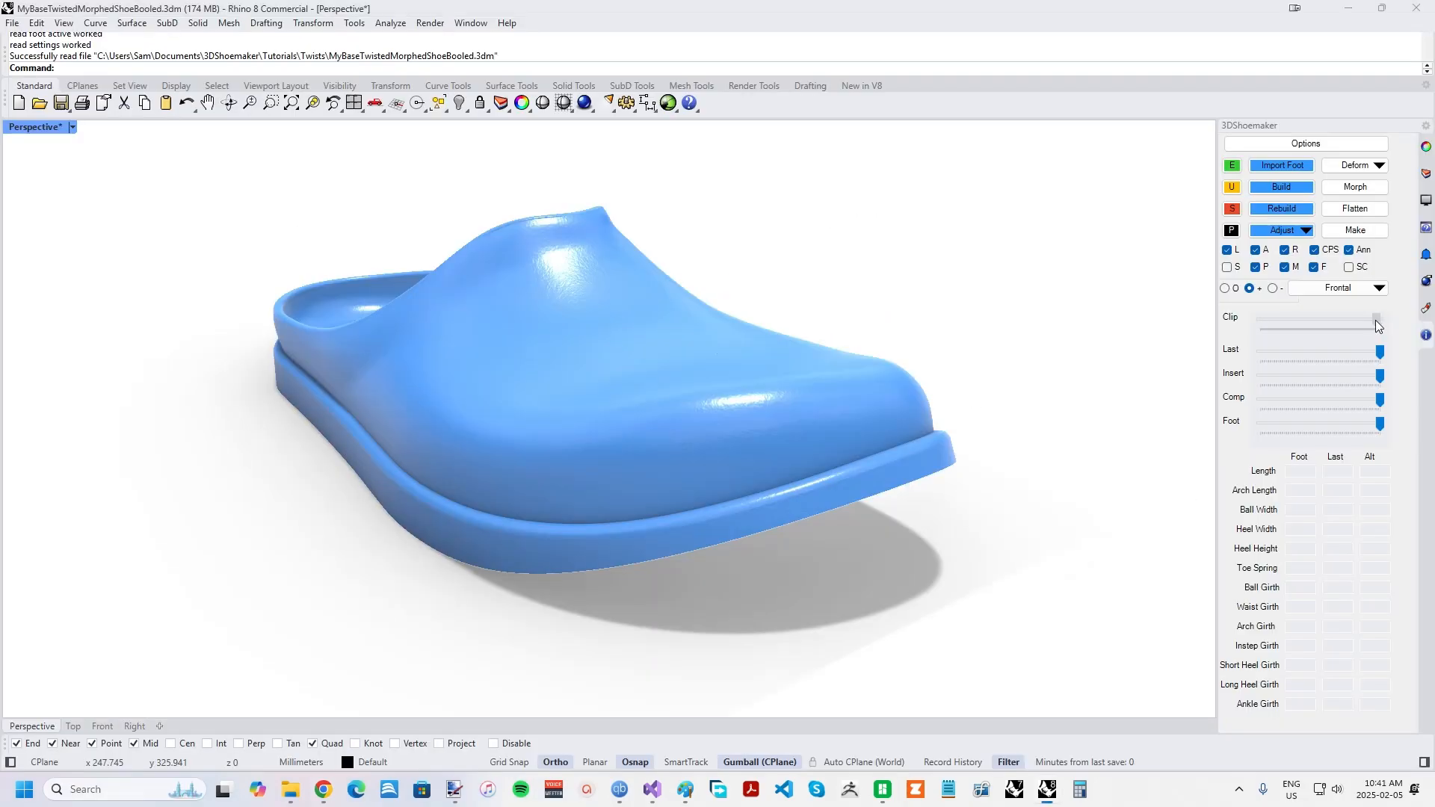
Switch to Rhino and move the frontal clipping plane along the clog model.
left_click_drag(1375, 320, 1380, 361)
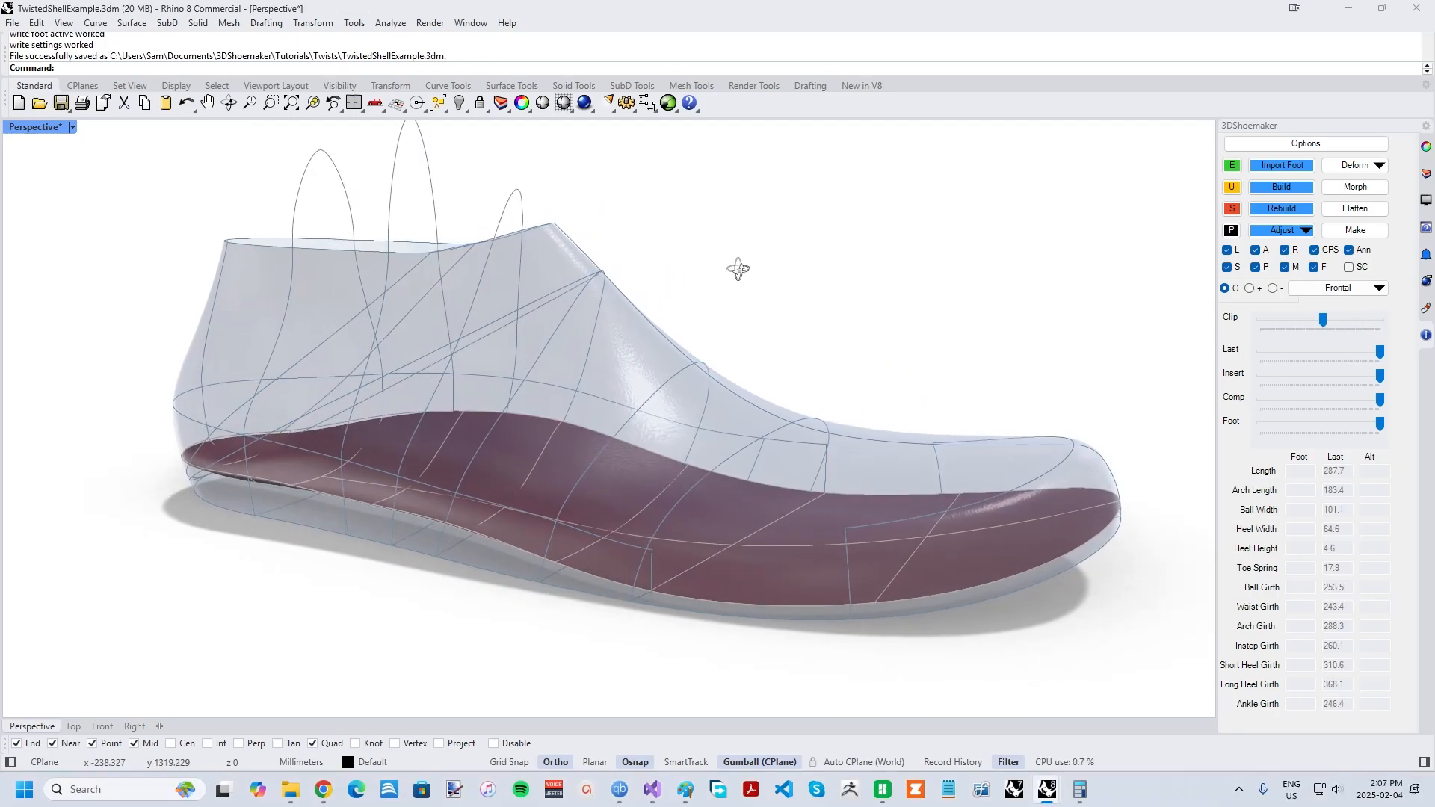
Edit the insole's profile curve, enter the Fore Foot Twist Angle and update the insole inside the last.
left_click(1235, 165)
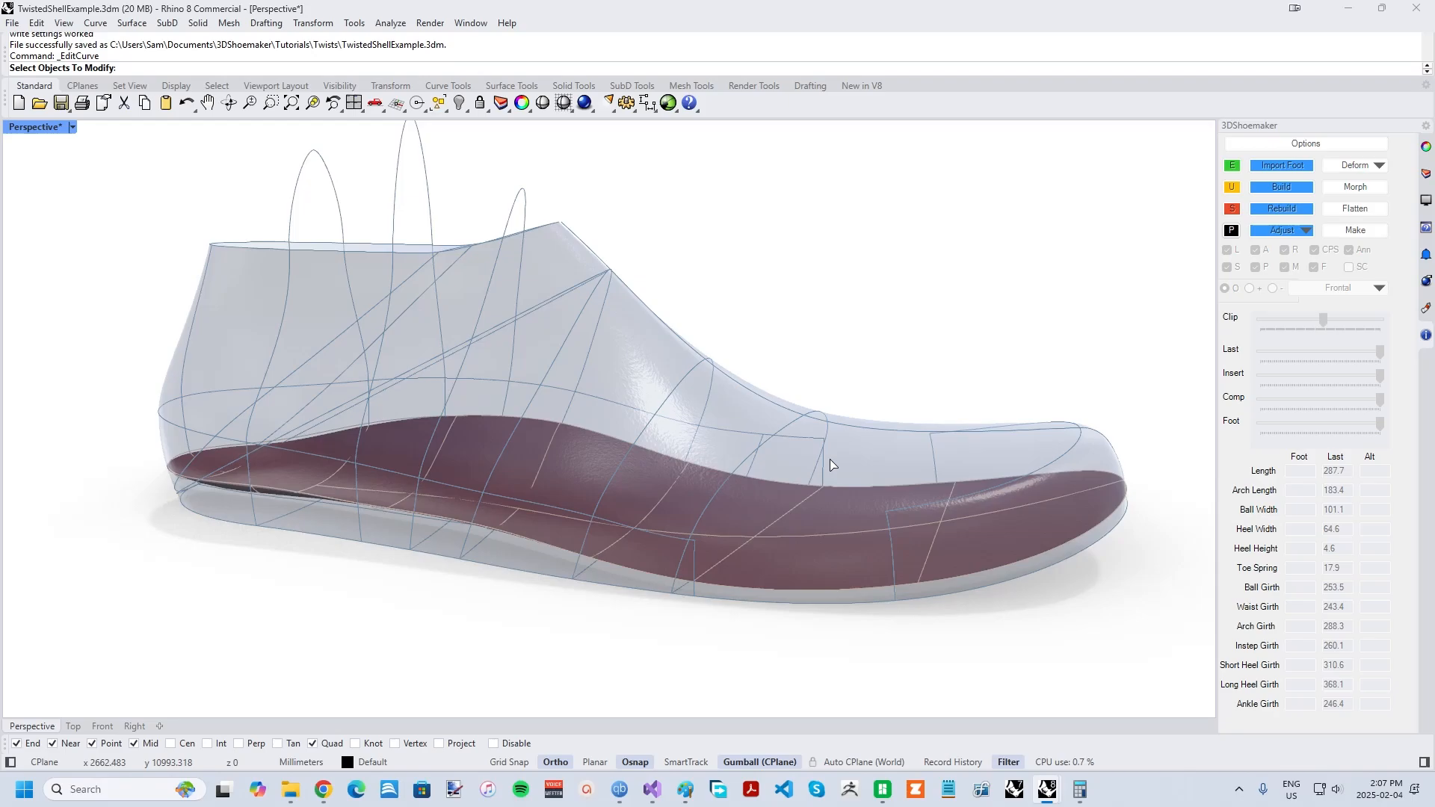
left_click(736, 536)
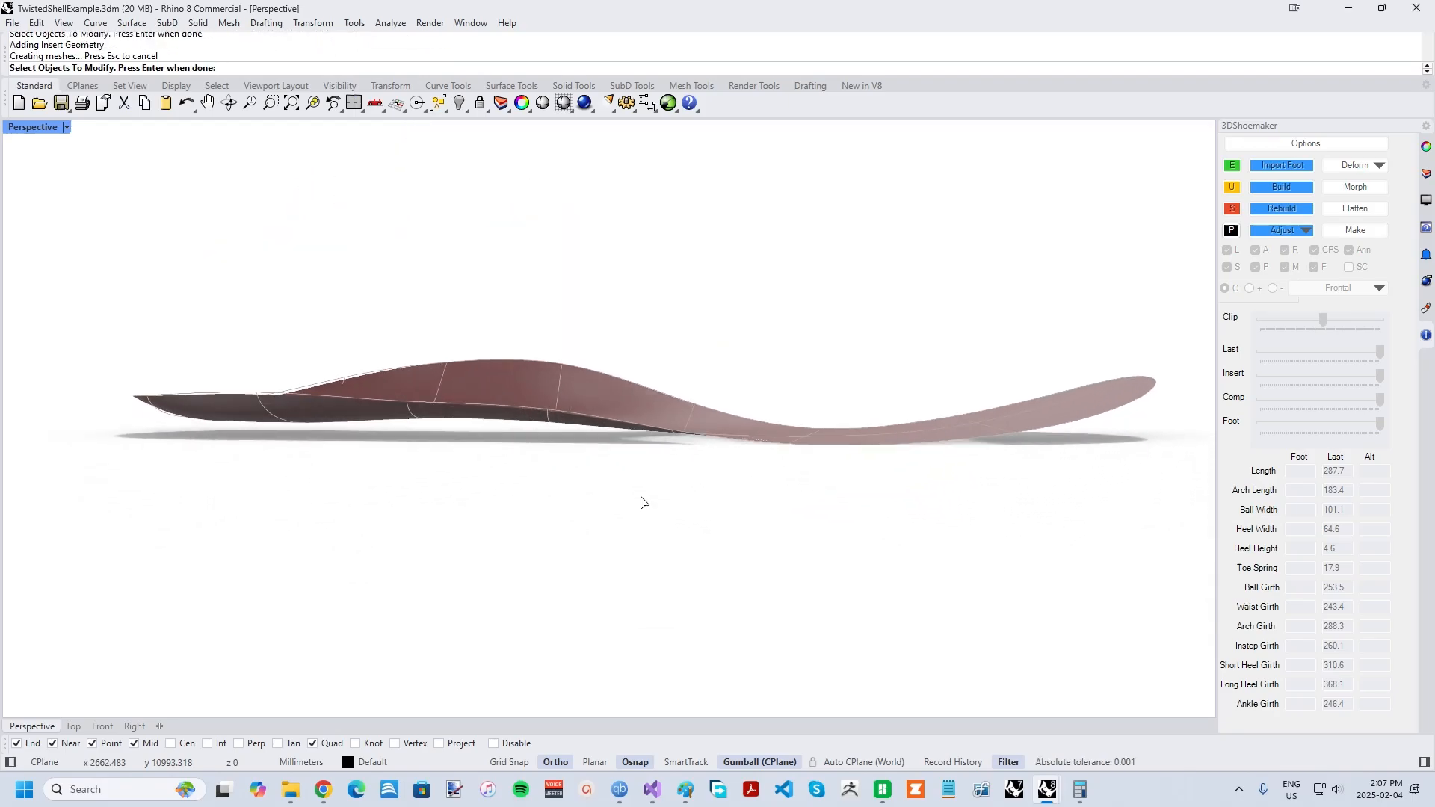
key("Return")
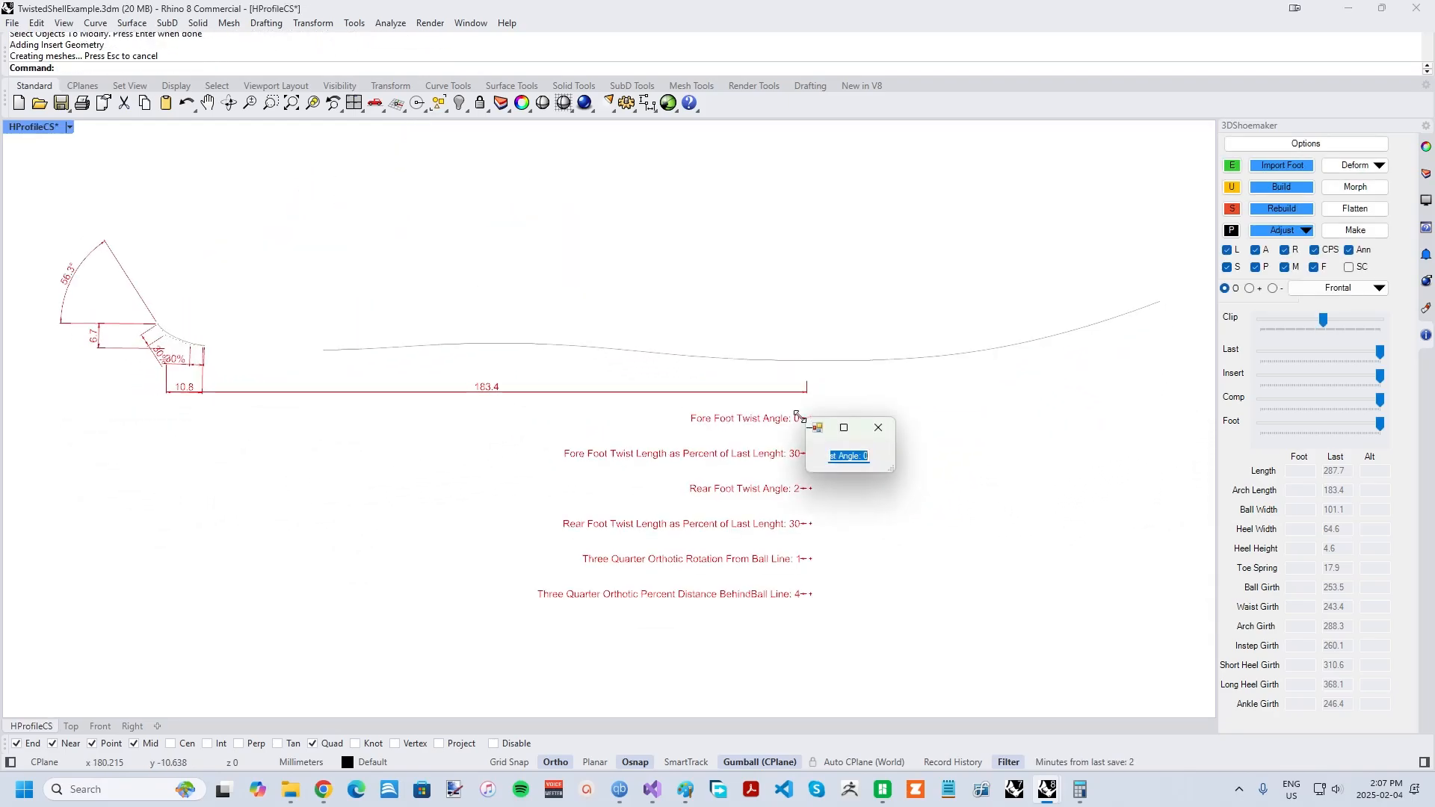
key("Return")
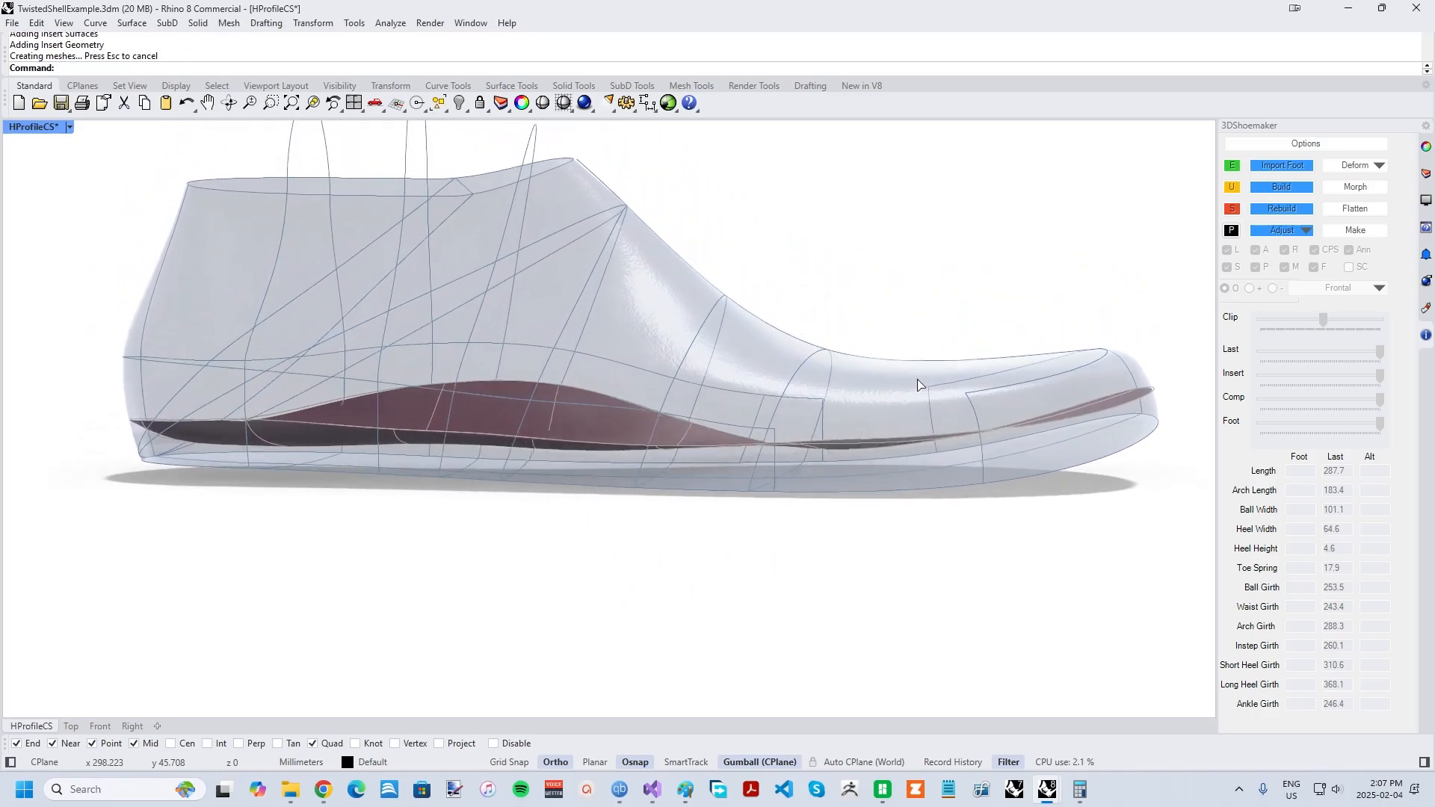
right_click_drag(795, 479, 924, 411)
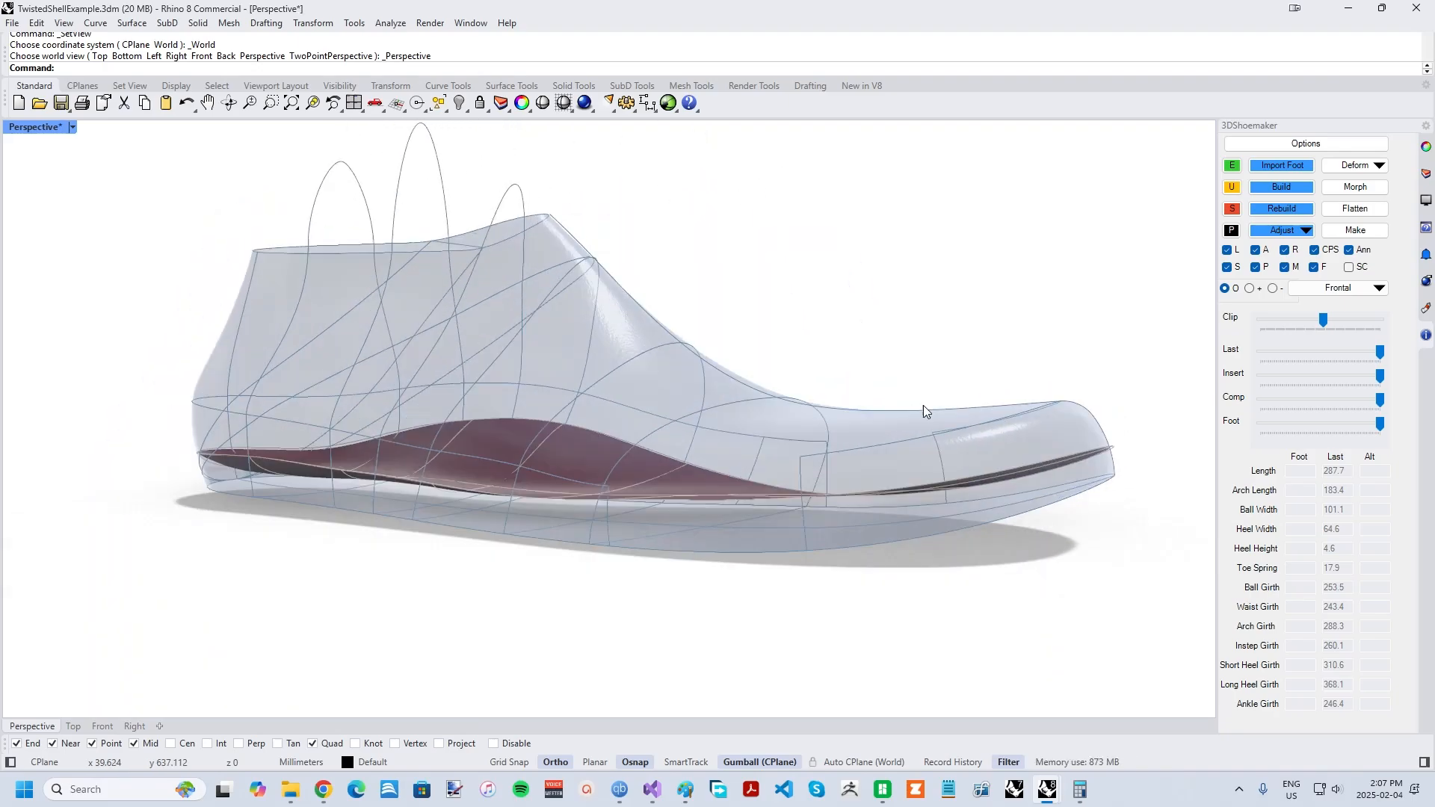
Make a Full Length orthotic with a shell thickness of 3.5 and examine the generated part.
left_click(1355, 231)
left_click(138, 99)
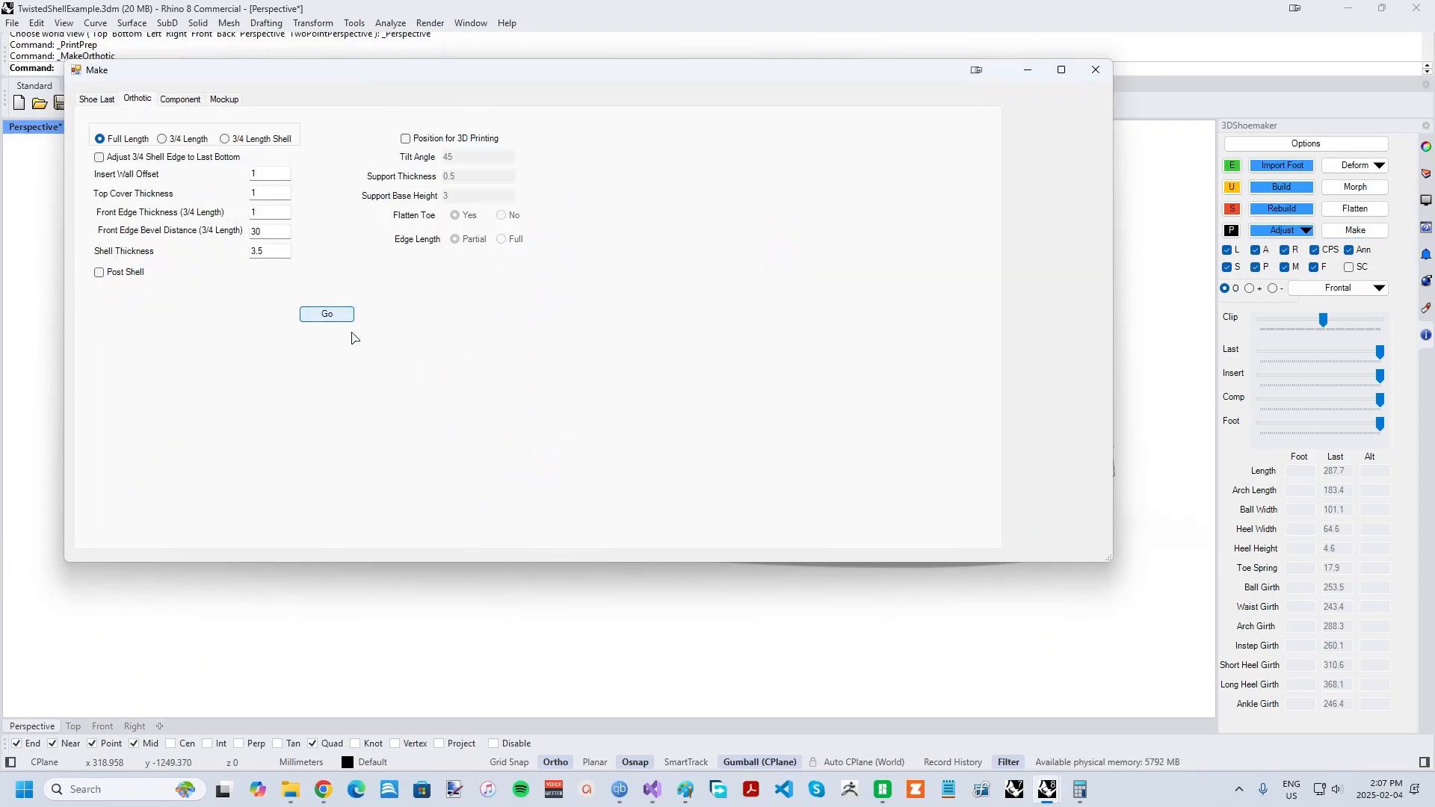
left_click(332, 314)
right_click_drag(523, 344, 748, 347)
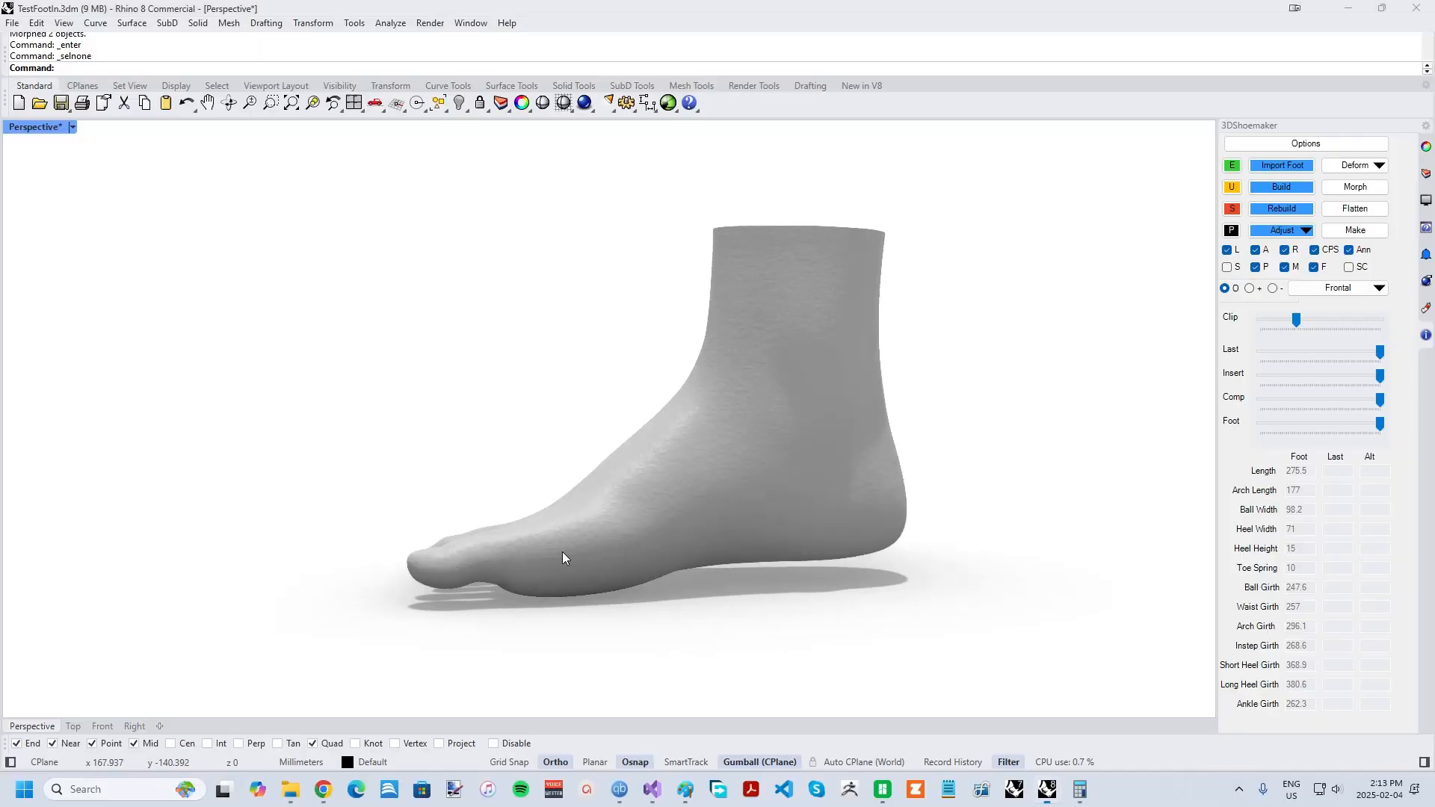
Twist the foot model by curve editing, and undo and redo the edit to compare both shapes.
right_click_drag(563, 557, 778, 529)
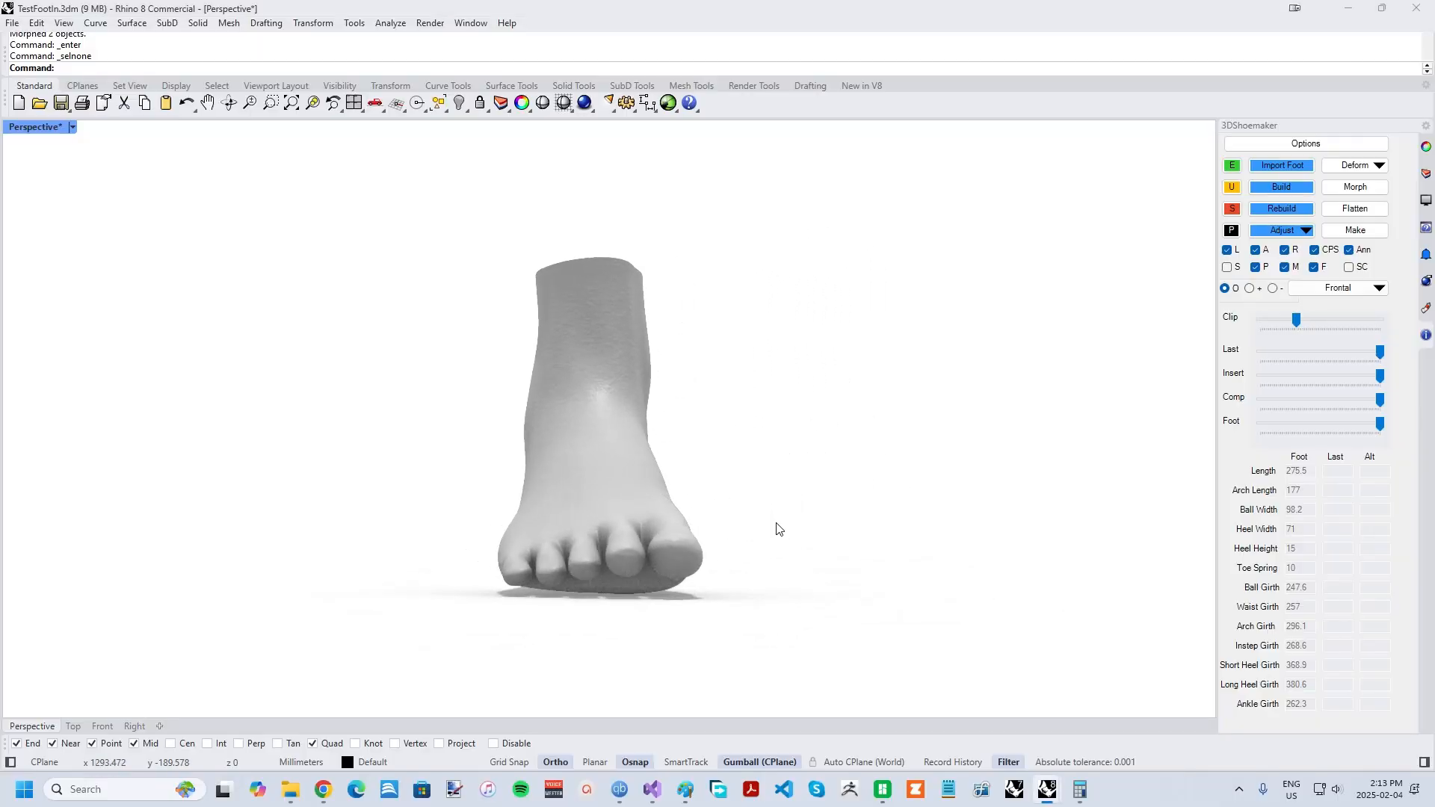
left_click(620, 472)
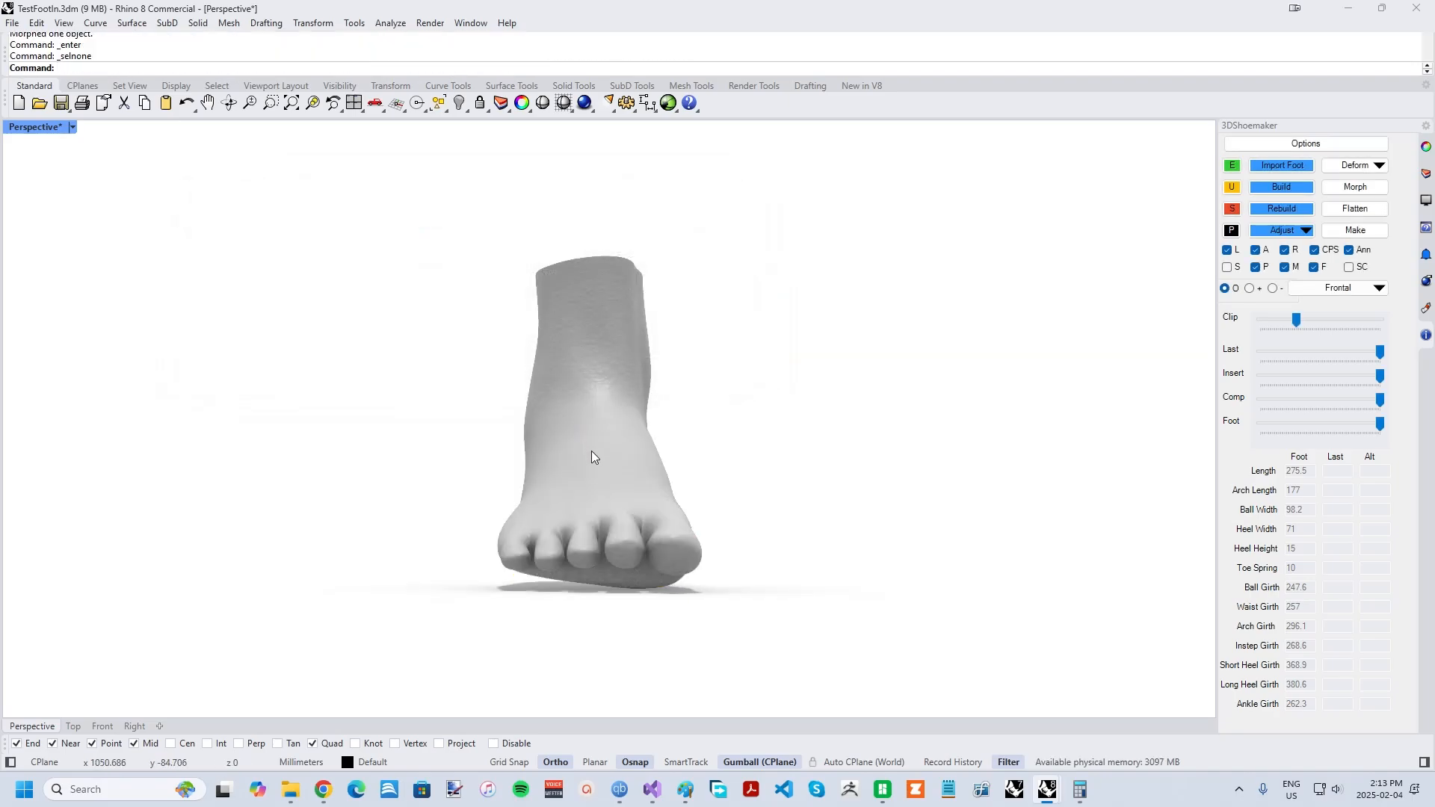
key("ctrl+z")
key("ctrl+y")
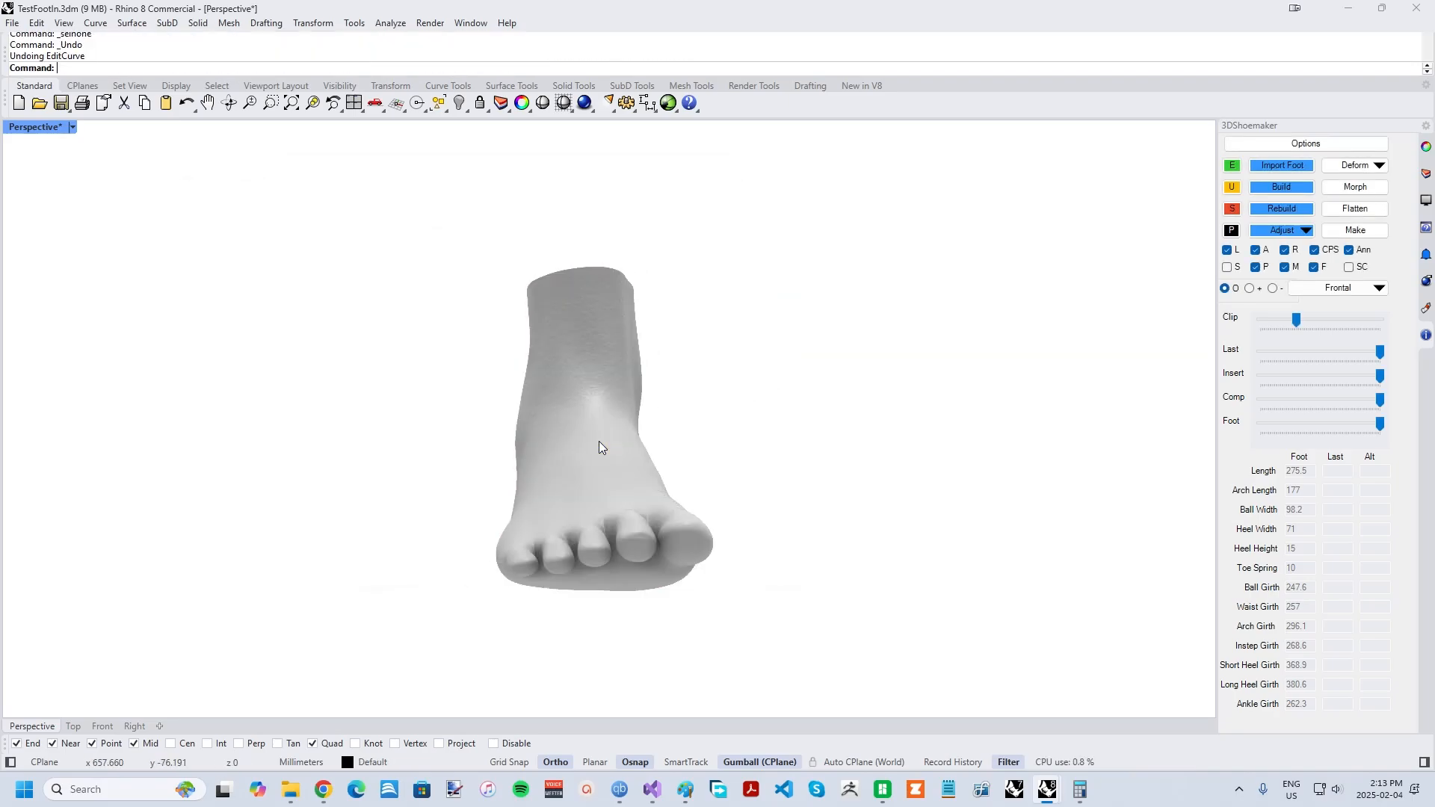
key("ctrl+z")
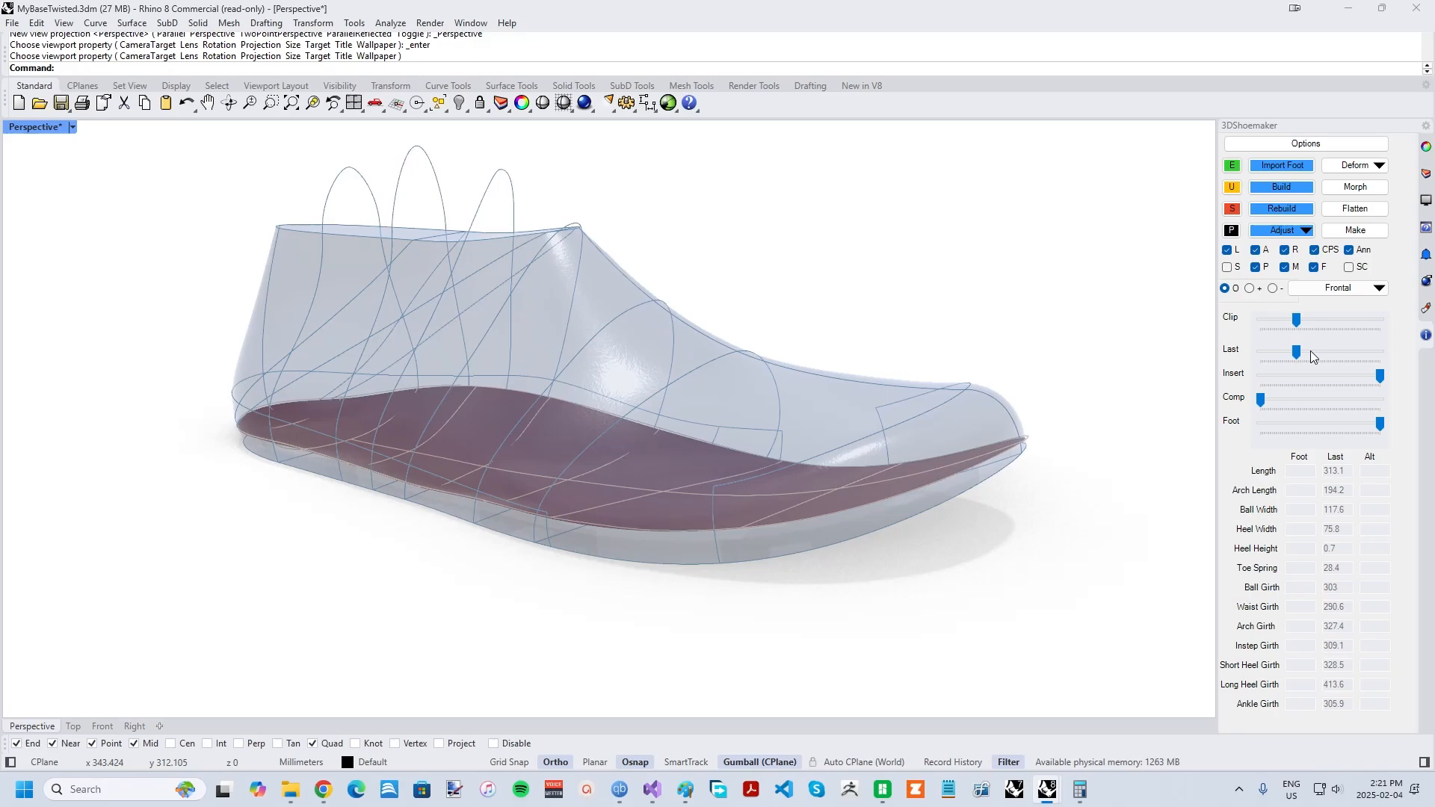
Configure the Build options for the shoe last and adjust the last's transparency.
left_click_drag(1311, 351, 1379, 351)
left_click(1306, 142)
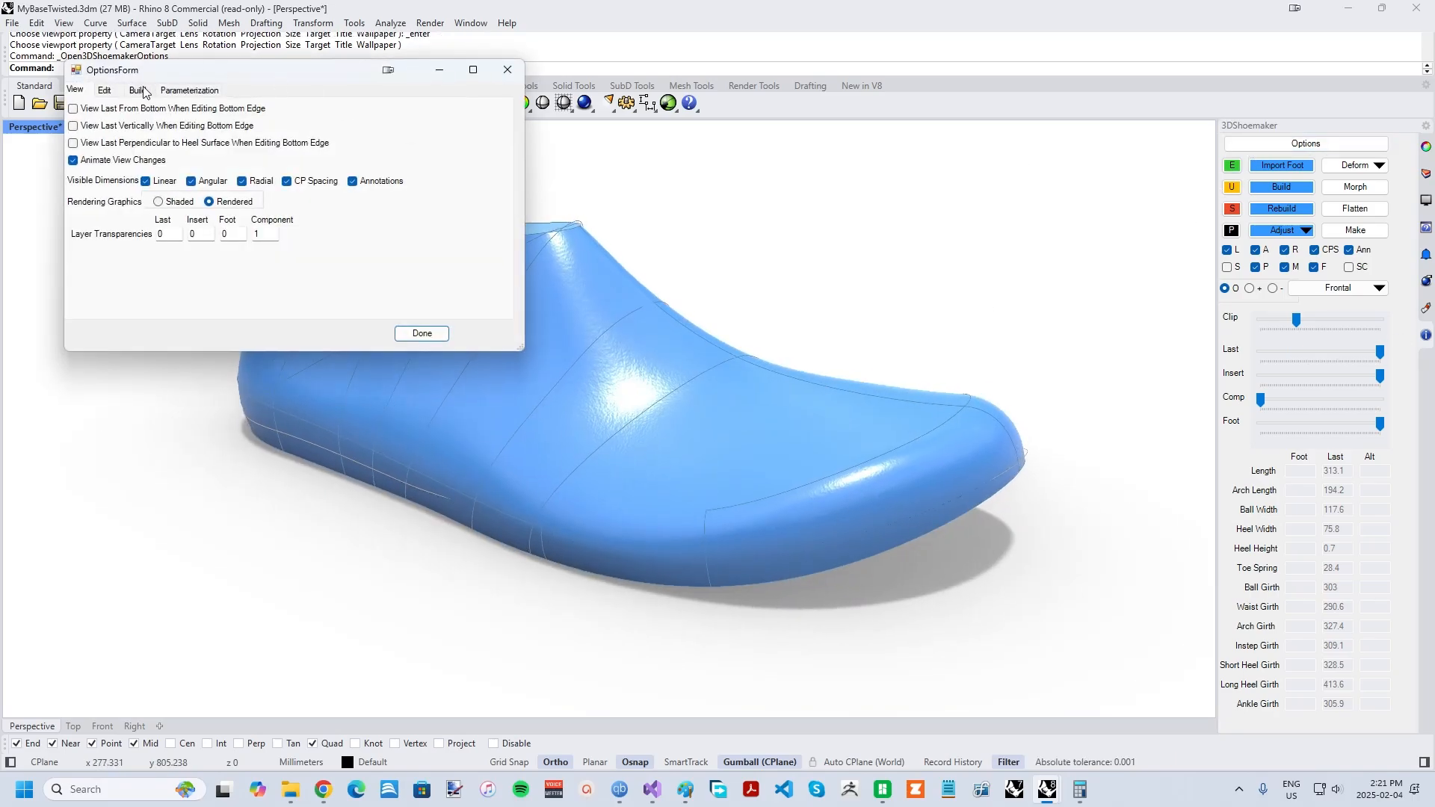
left_click(138, 89)
left_click(422, 333)
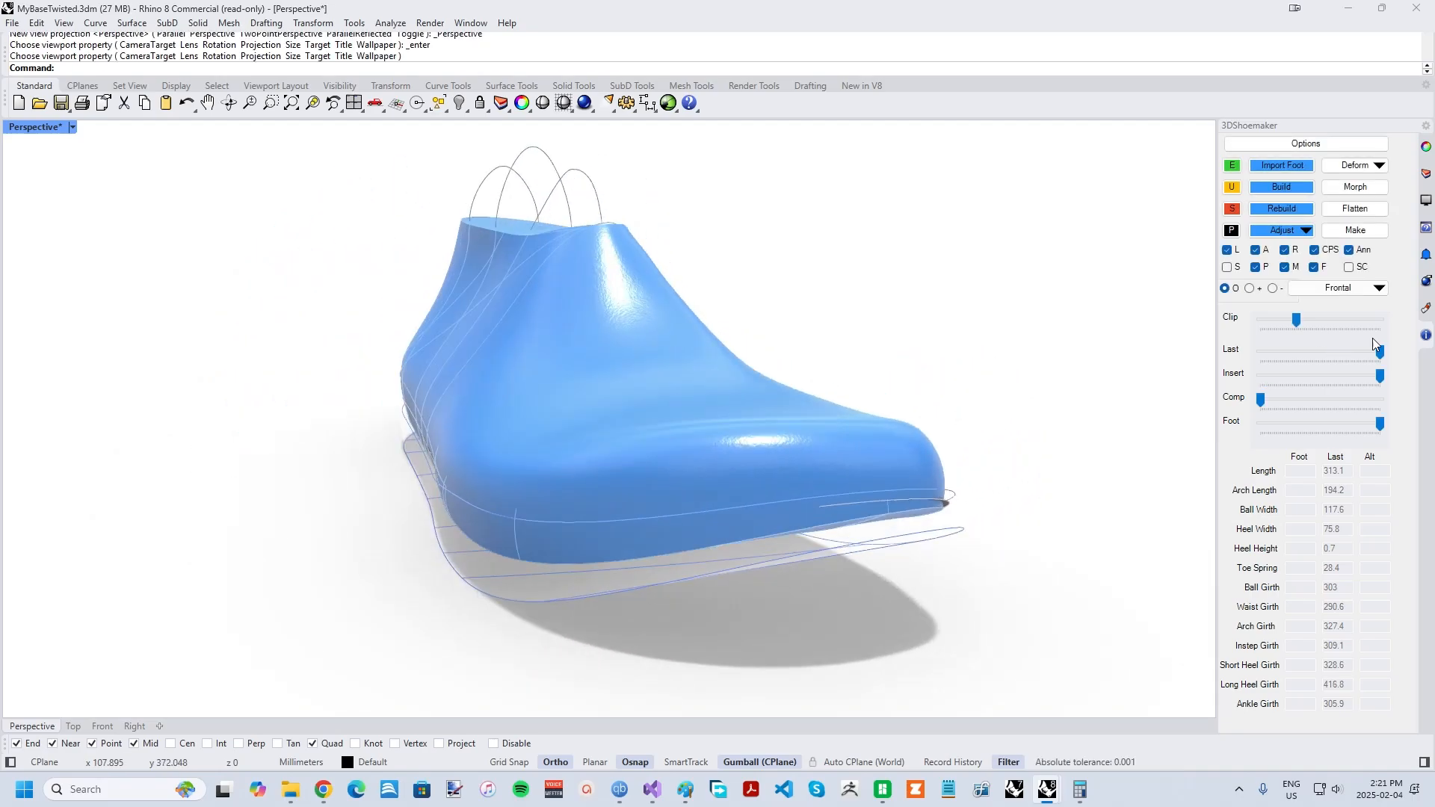
left_click_drag(1380, 352, 1328, 353)
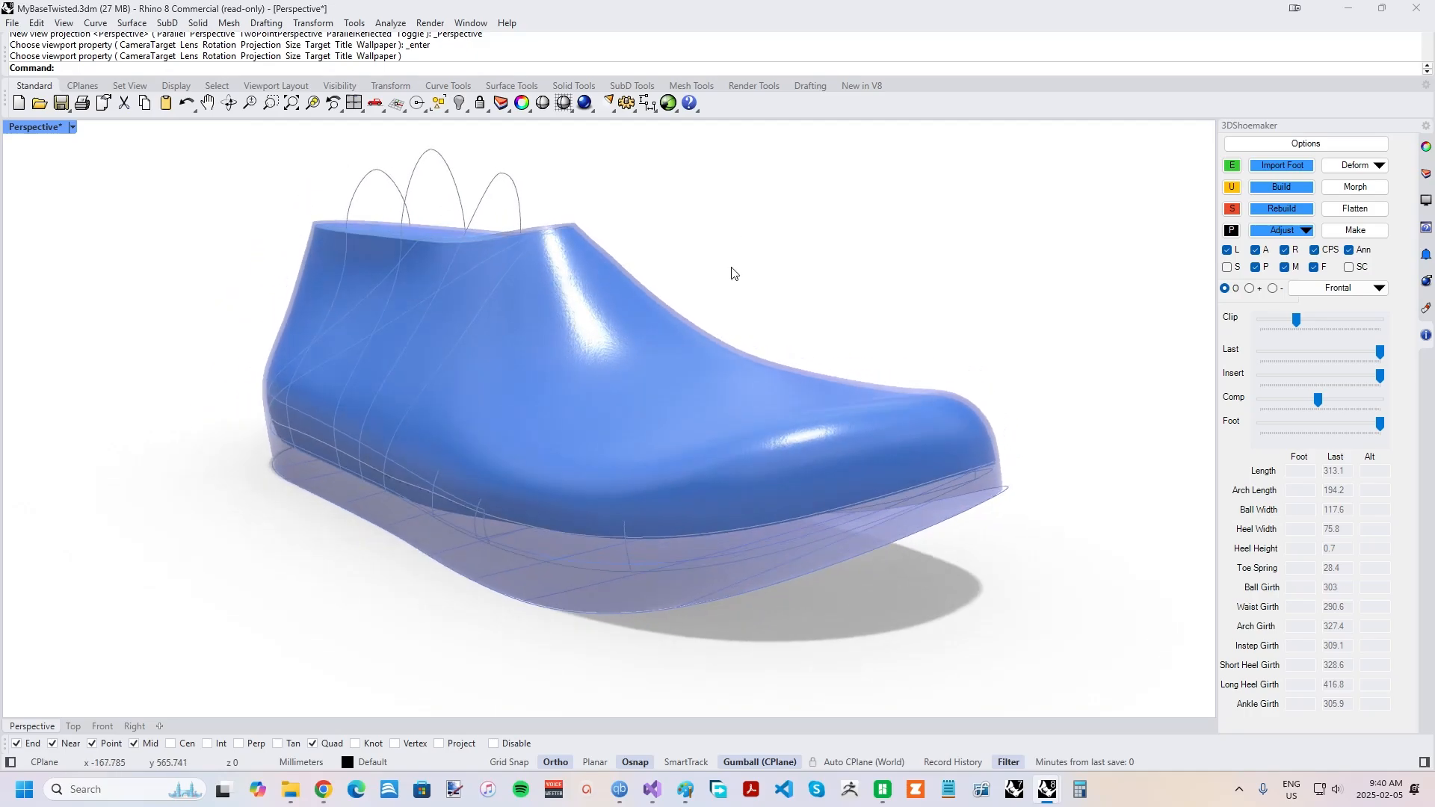
Revisit the 3DShoemaker options and sweep a positive-side frontal clipping plane through the twisted last.
left_click(1270, 146)
left_click(98, 51)
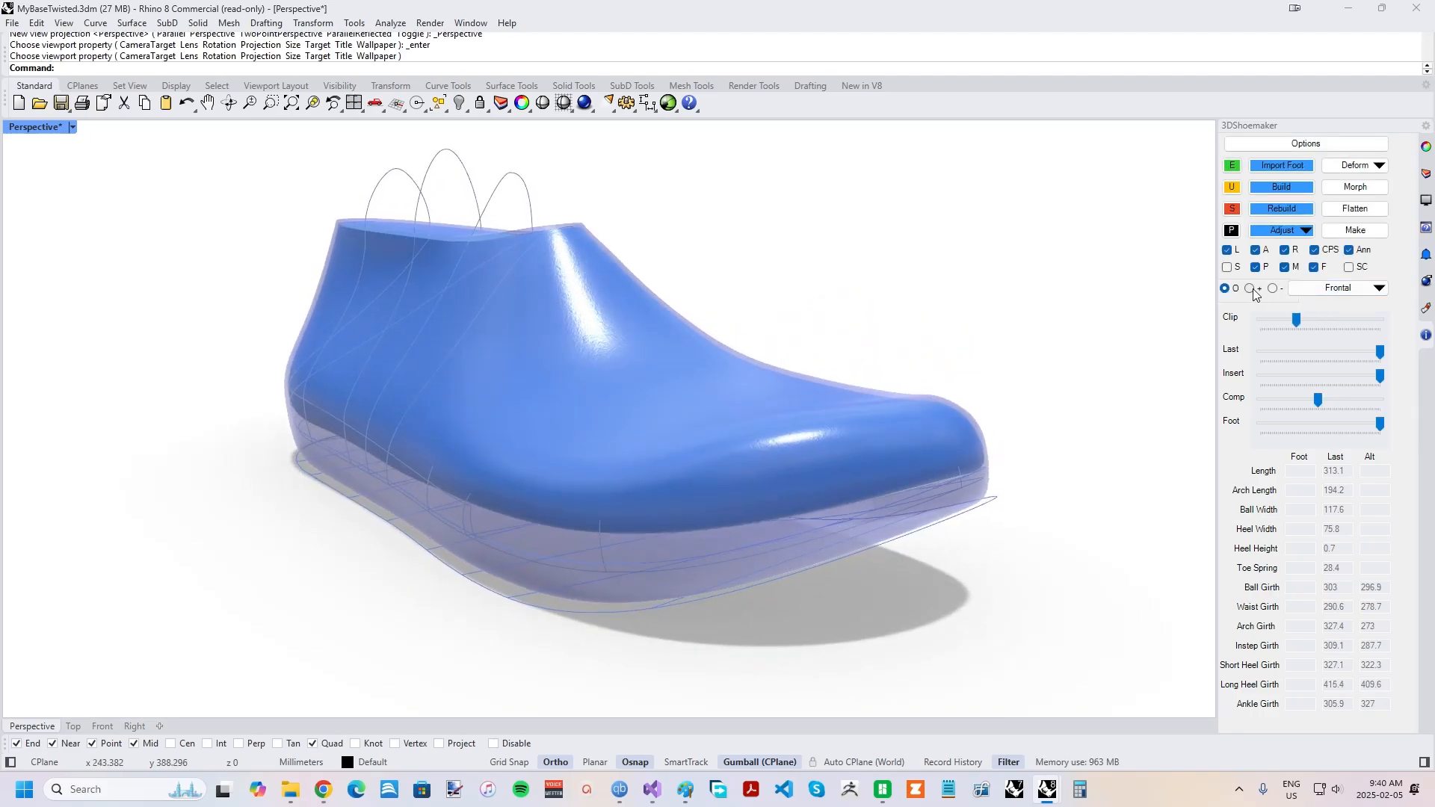
left_click(1250, 288)
left_click_drag(1280, 318, 1373, 329)
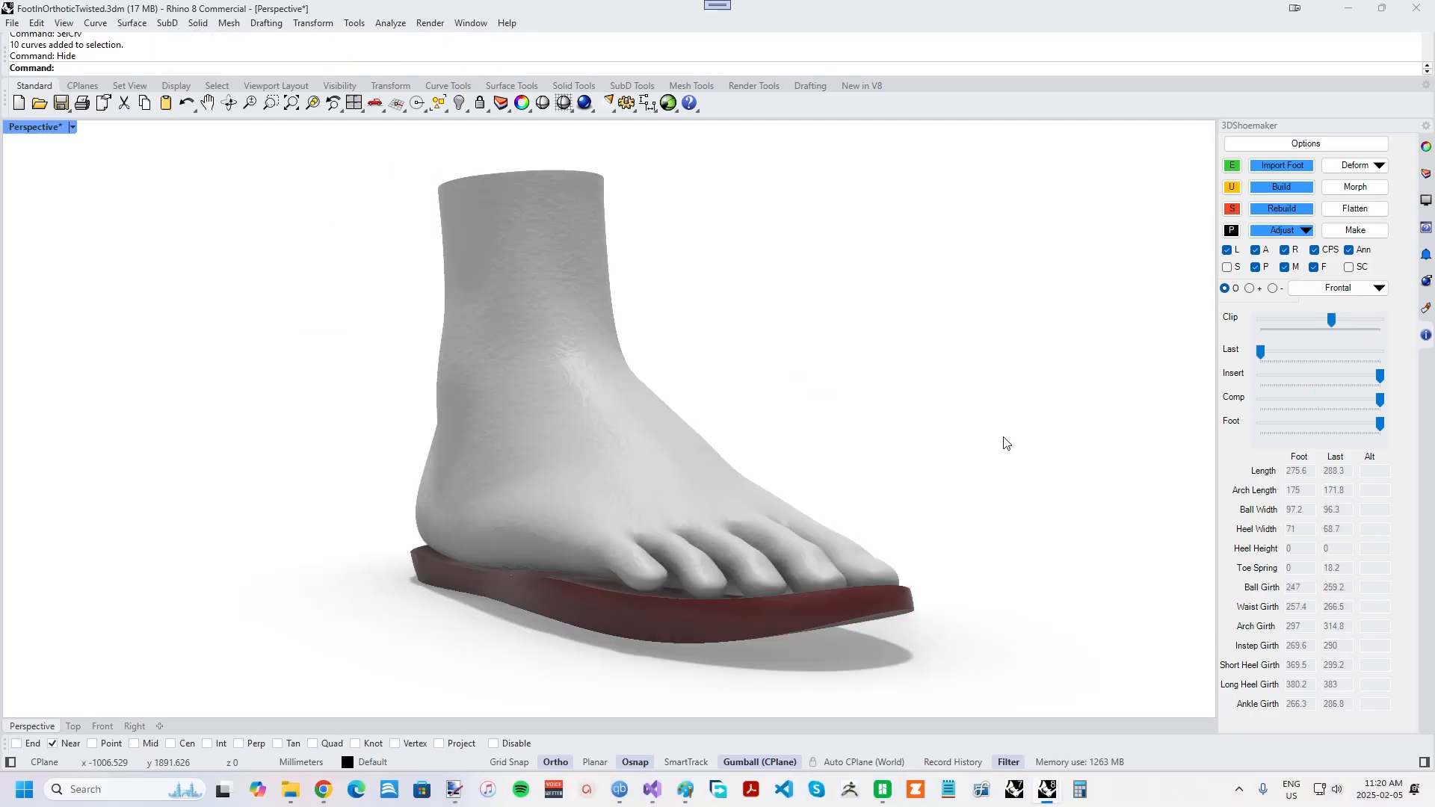
right_click_drag(1004, 443, 815, 419)
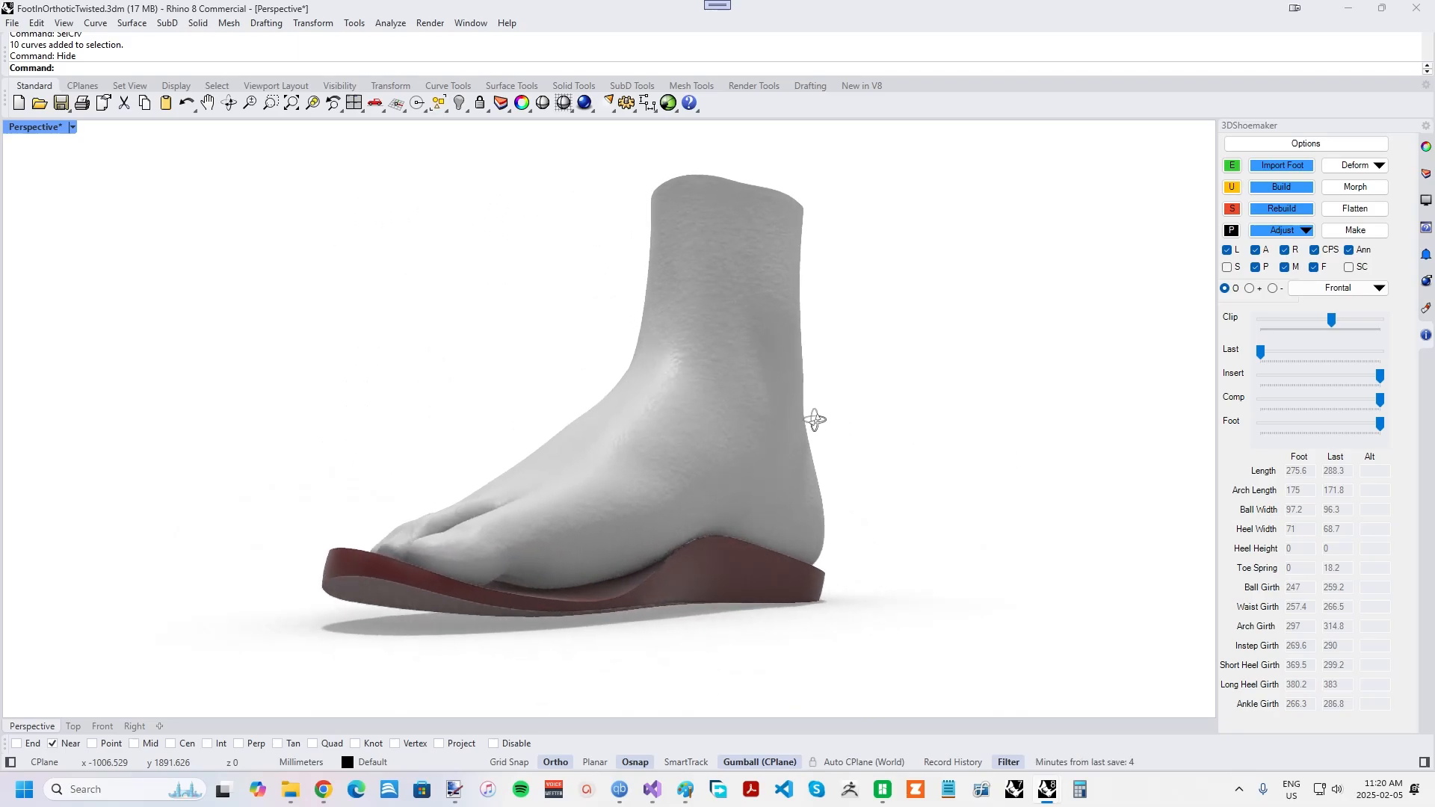